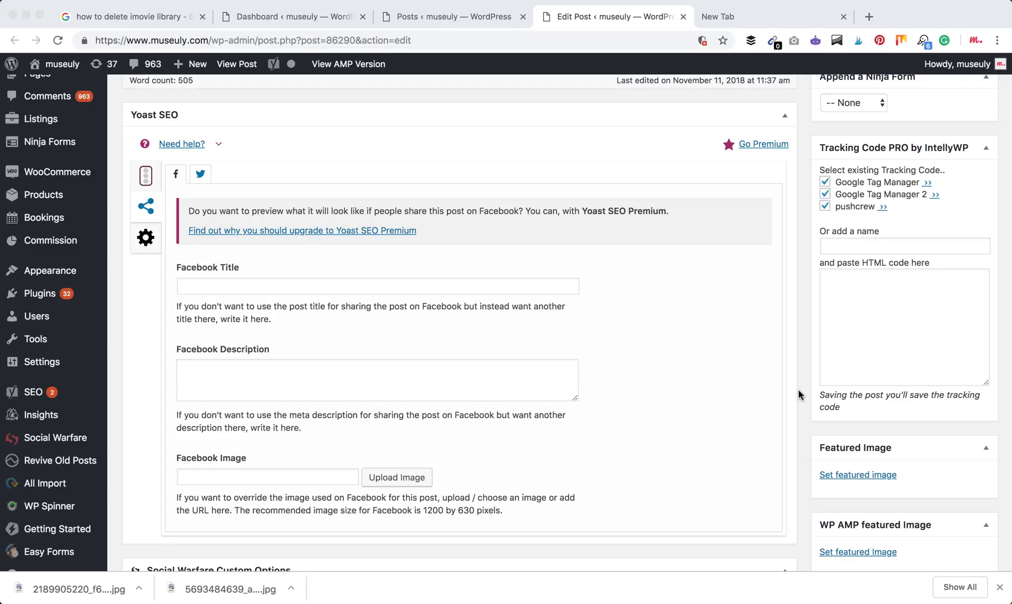
# Step: Review the post's Yoast SEO Facebook and Twitter sharing fields
pyautogui.scroll(3, 799, 395)
pyautogui.scroll(-5, 799, 395)
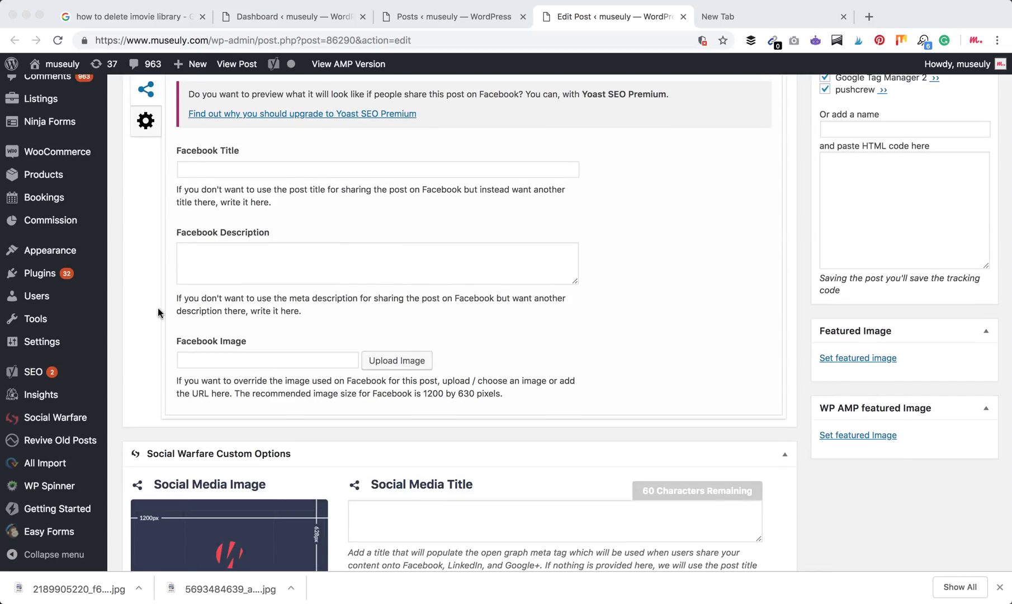
pyautogui.scroll(3, 158, 307)
pyautogui.scroll(-3, 157, 308)
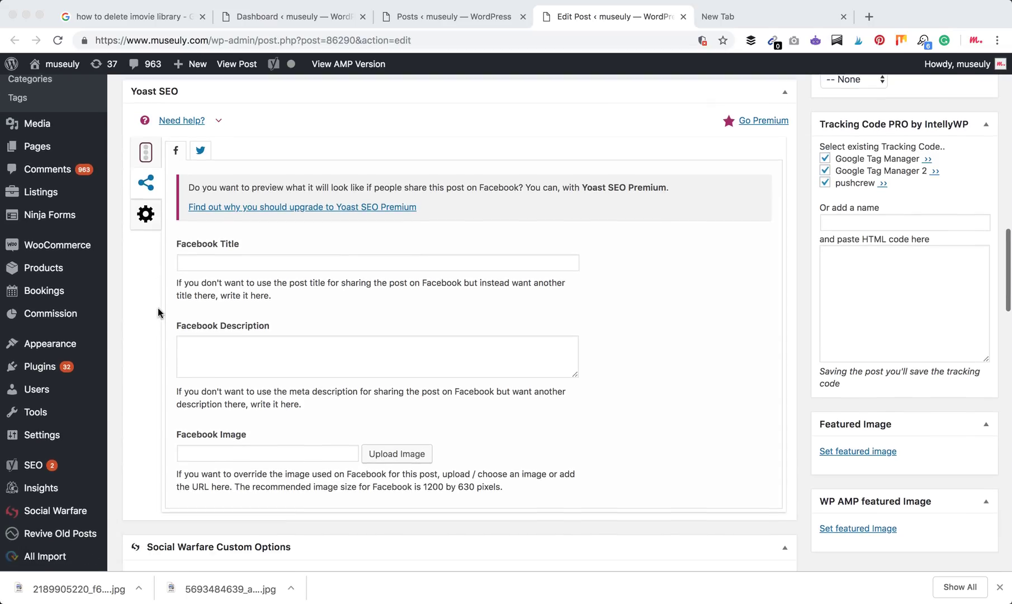
pyautogui.scroll(10, 157, 308)
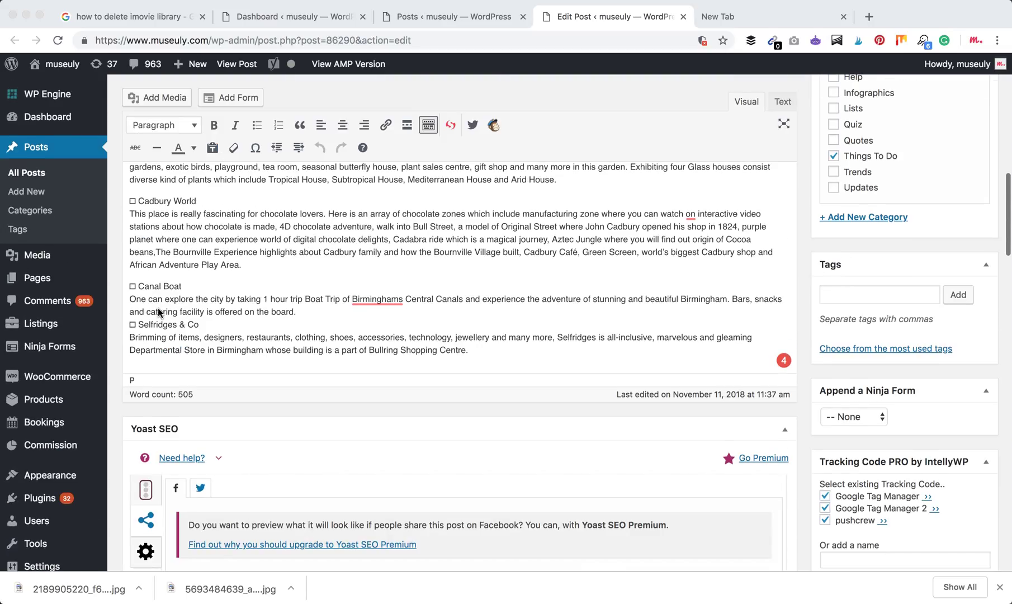
pyautogui.scroll(-4, 157, 308)
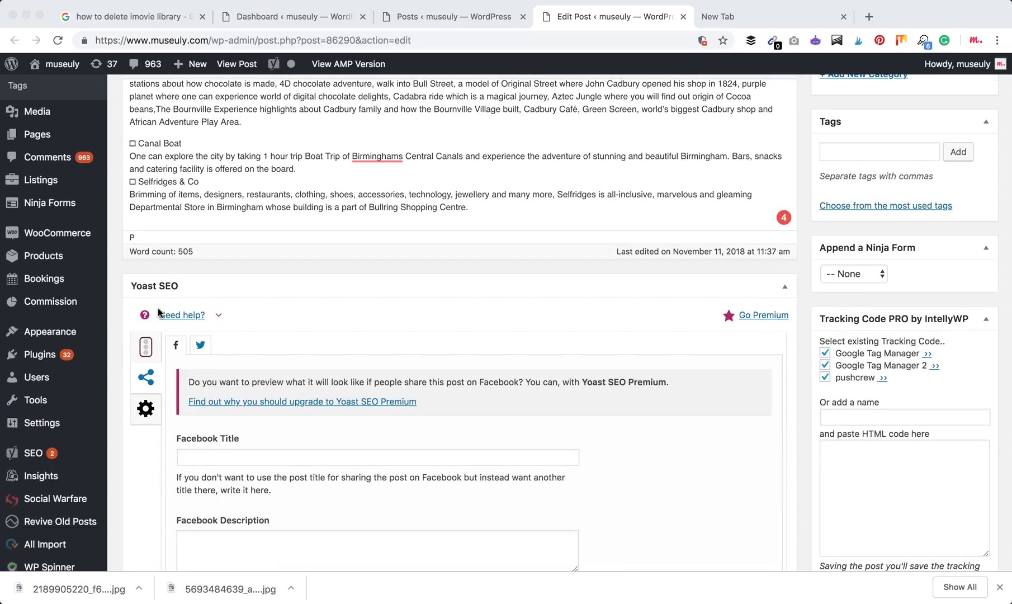
pyautogui.scroll(-5, 158, 312)
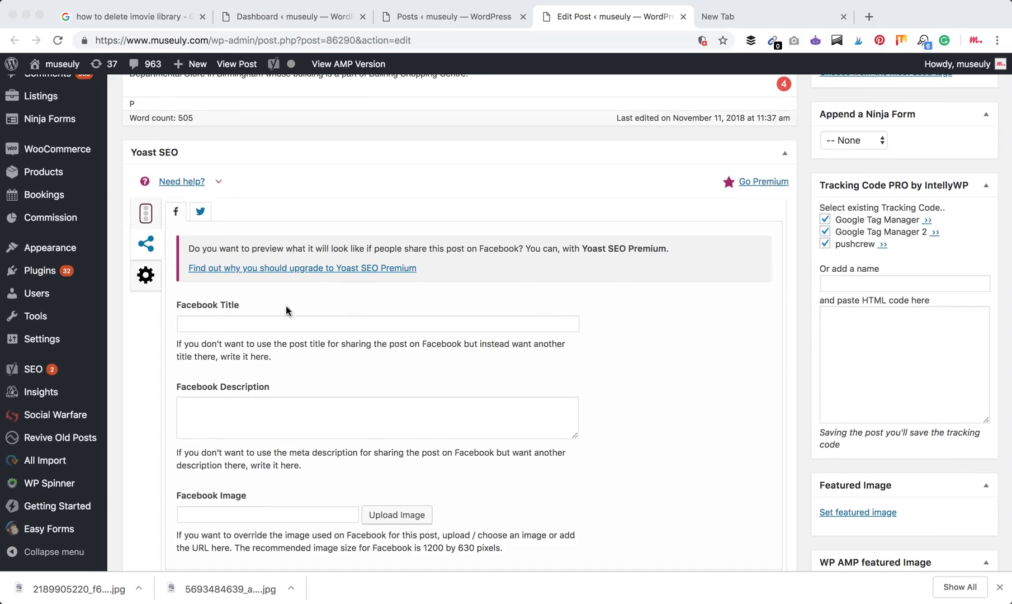
pyautogui.click(200, 213)
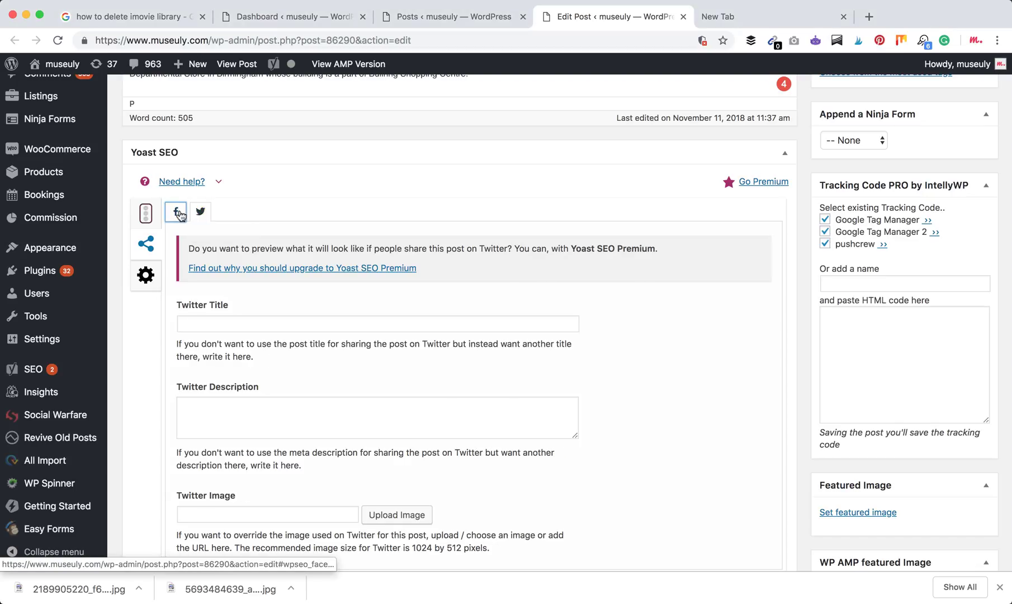
pyautogui.click(178, 213)
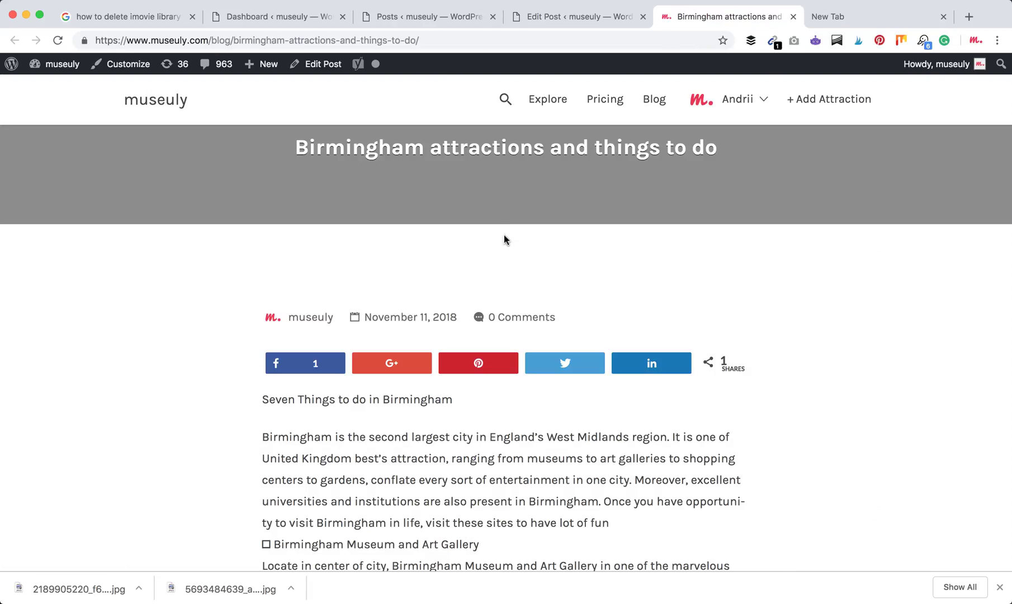
# Step: Preview the live post's Facebook share, showing the default museuly logo and title, then close it
pyautogui.scroll(-3, 631, 295)
pyautogui.scroll(-5, 630, 295)
pyautogui.scroll(7, 630, 295)
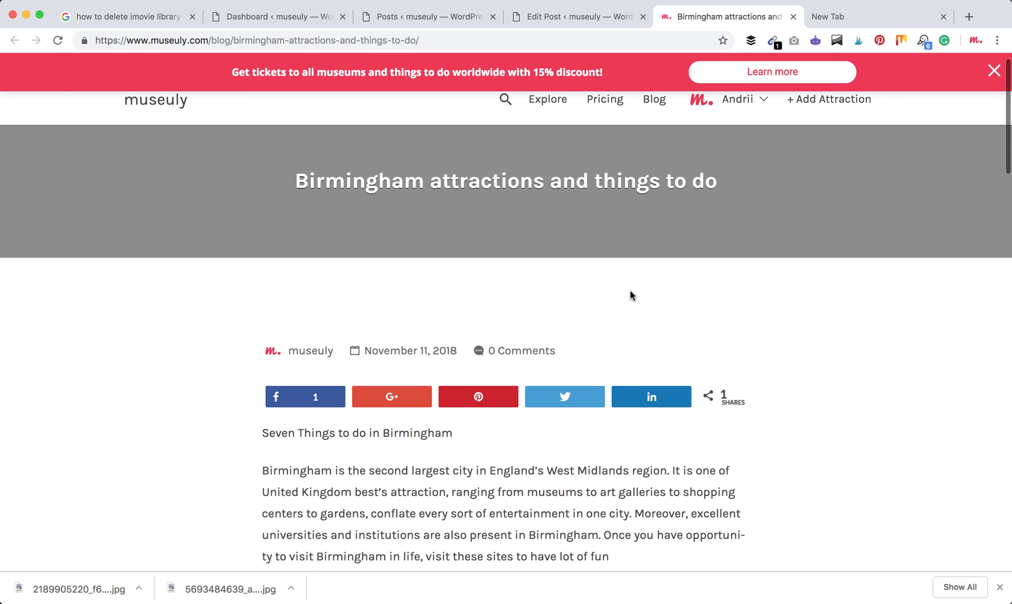
pyautogui.click(334, 394)
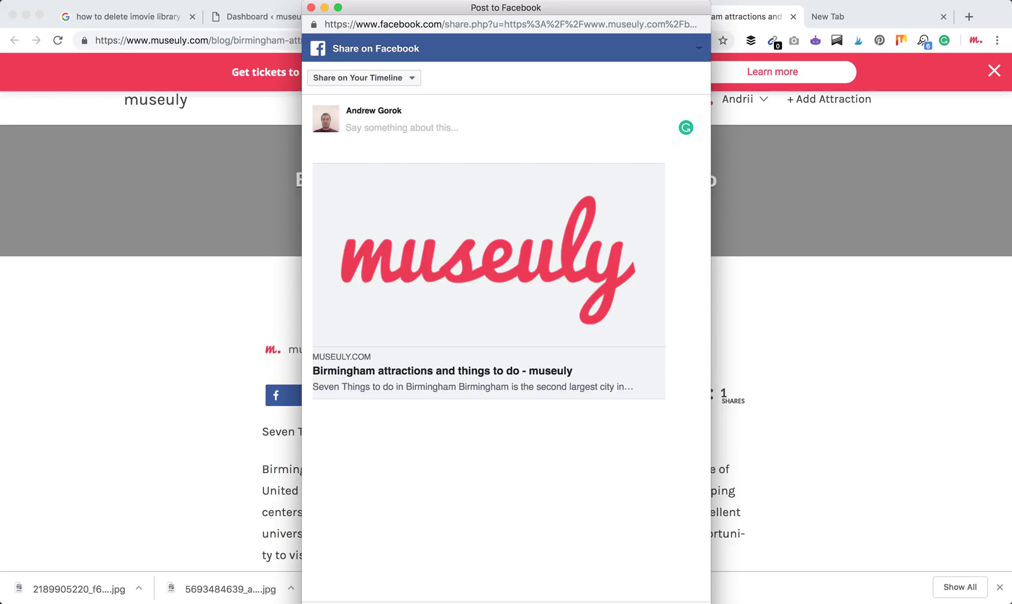
pyautogui.click(311, 7)
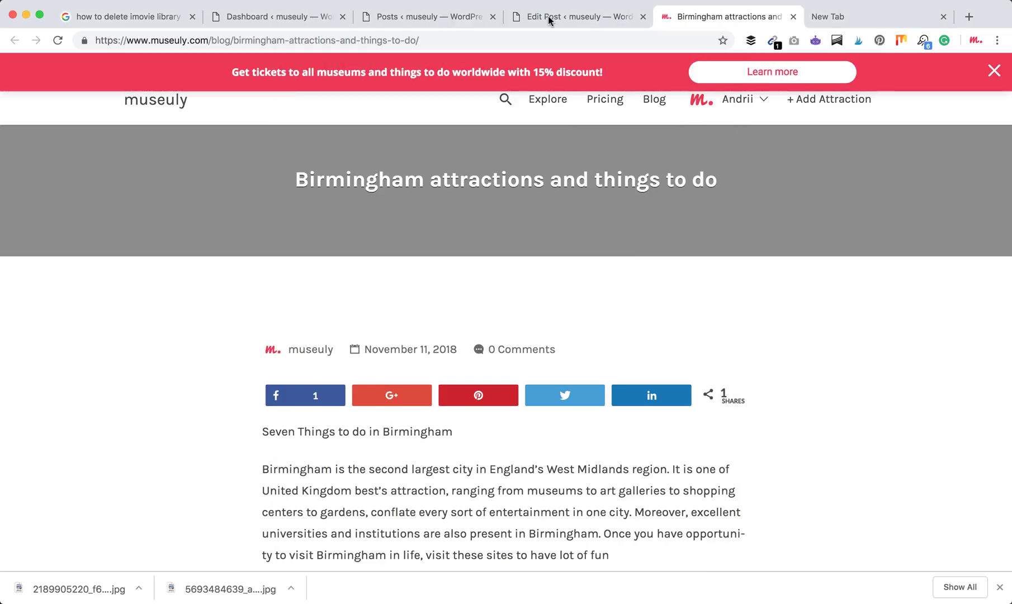
# Step: Add an uploaded image from the site's wp-content uploads as the Facebook share image
pyautogui.click(577, 19)
pyautogui.scroll(-20, 607, 243)
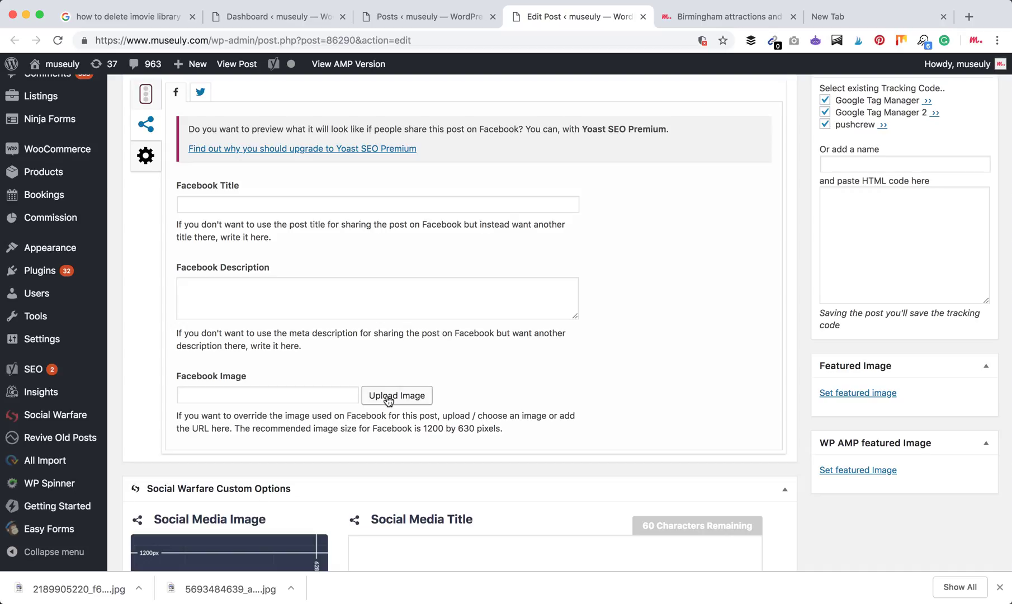
pyautogui.click(388, 396)
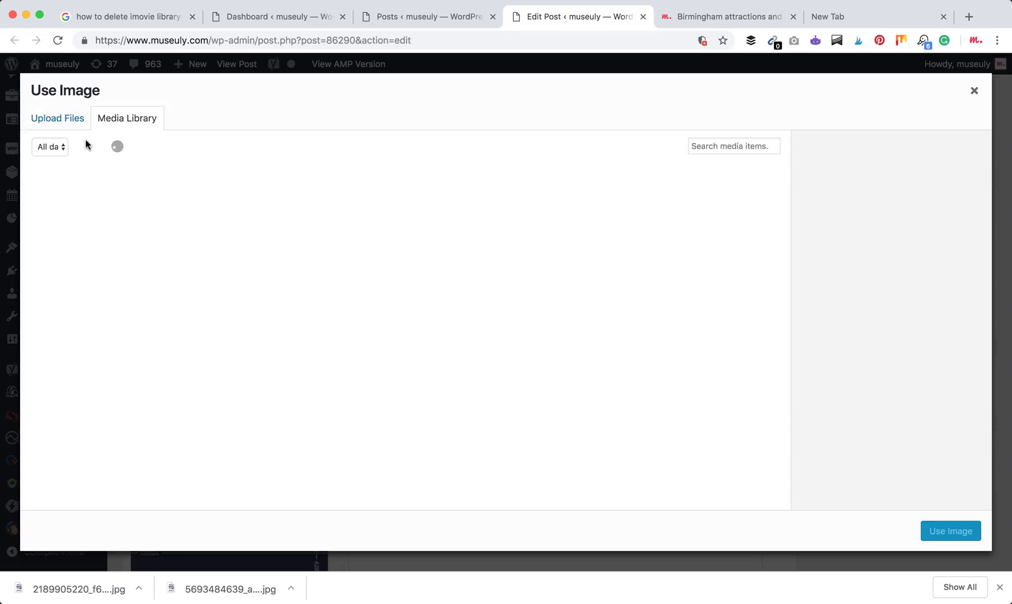
pyautogui.click(59, 121)
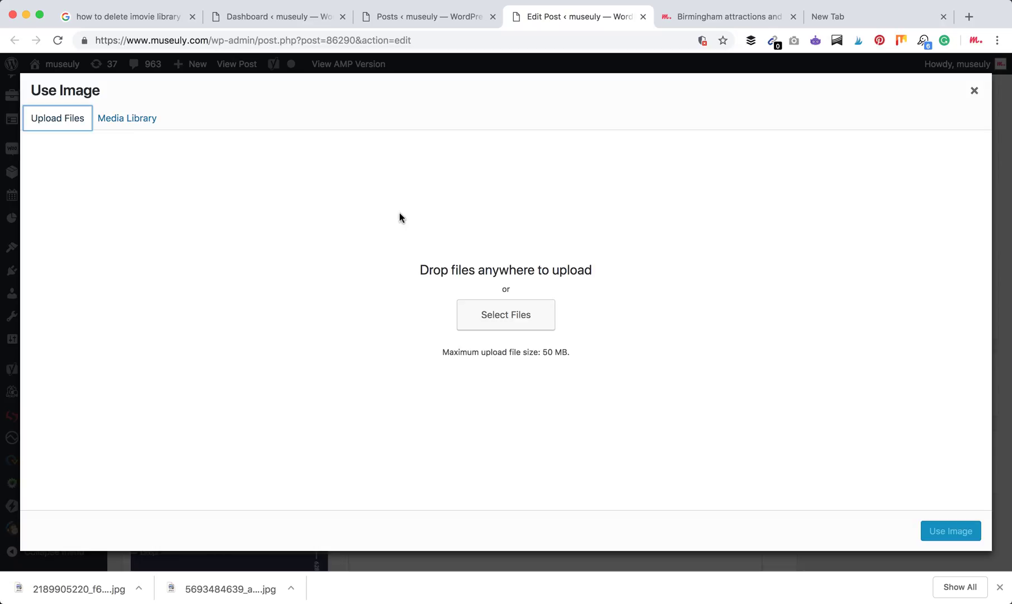
pyautogui.press('Escape')
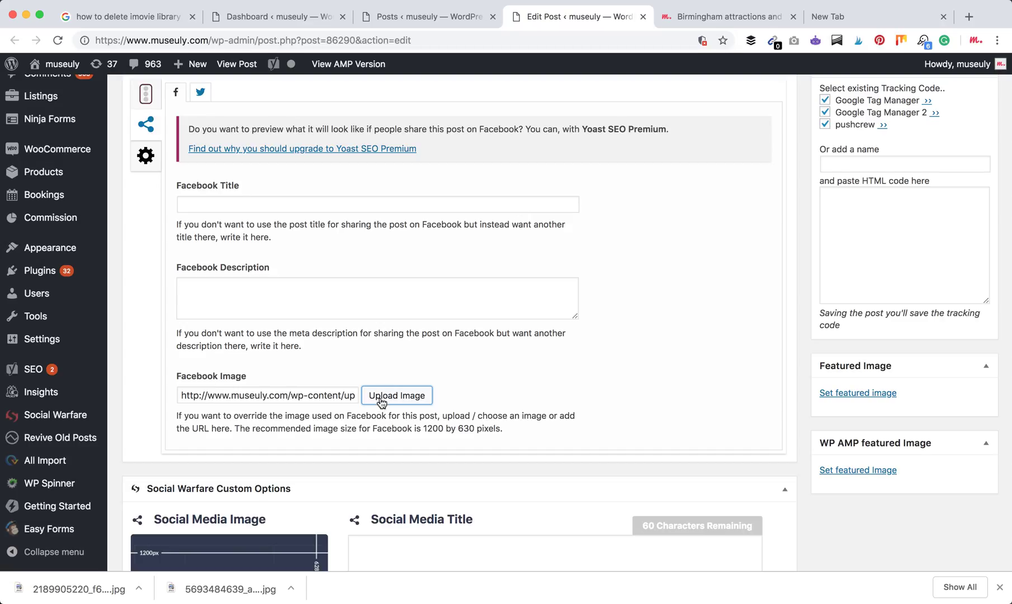
pyautogui.click(342, 204)
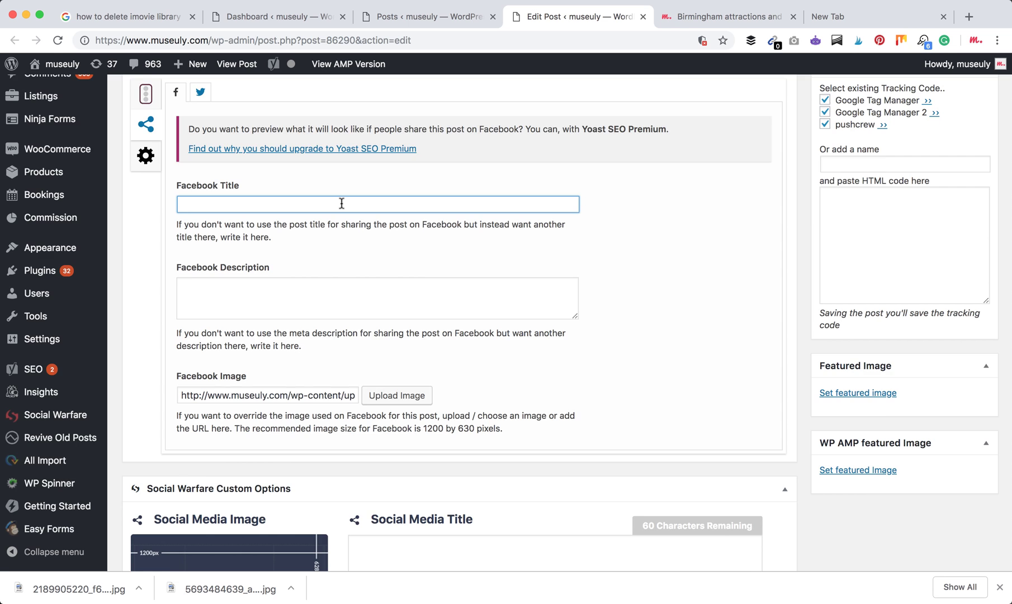
# Step: Title the Facebook share 'Top attractions and things to do in Birmingham' and paste in a description
pyautogui.scroll(15, 341, 203)
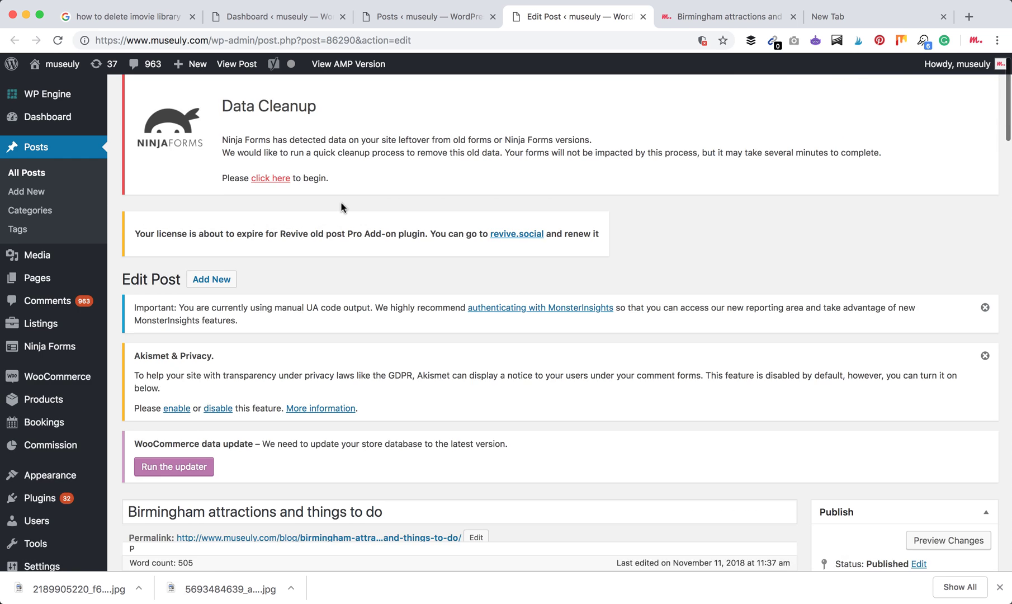
pyautogui.scroll(-3, 342, 203)
pyautogui.scroll(-15, 342, 203)
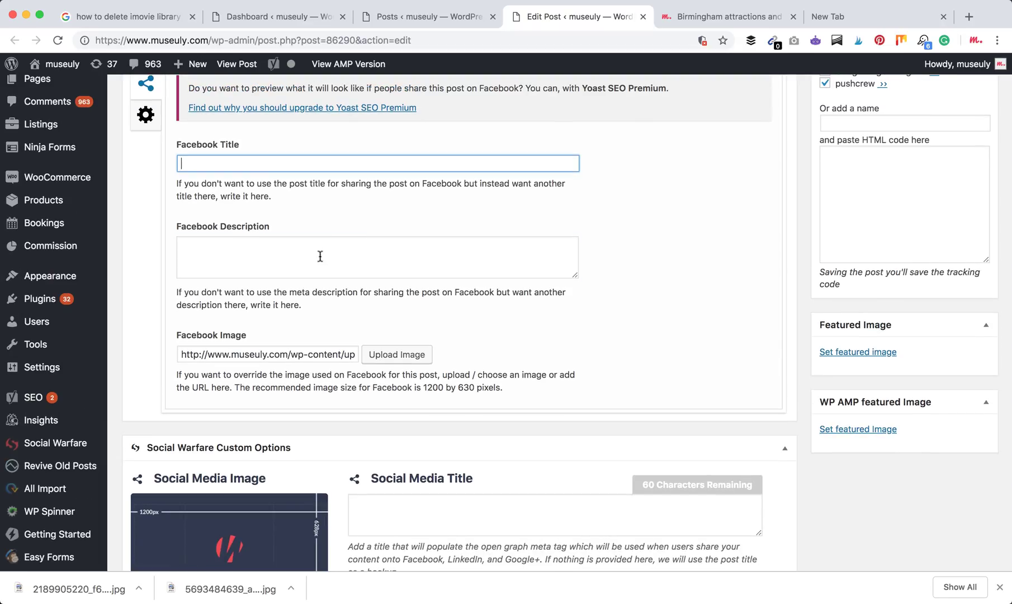
pyautogui.click(321, 258)
pyautogui.scroll(3, 320, 259)
pyautogui.scroll(-1, 291, 246)
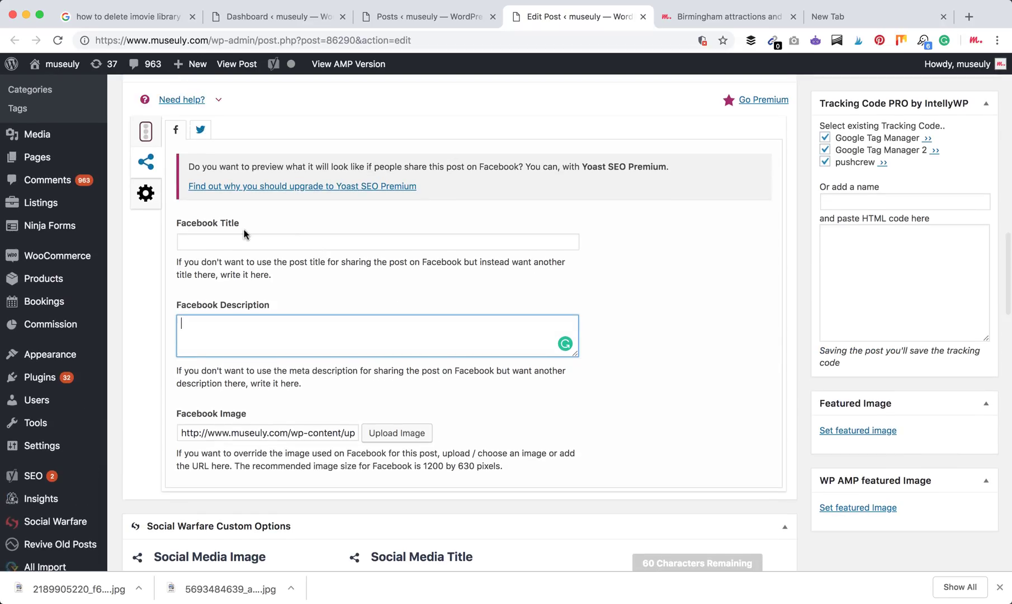
pyautogui.click(241, 240)
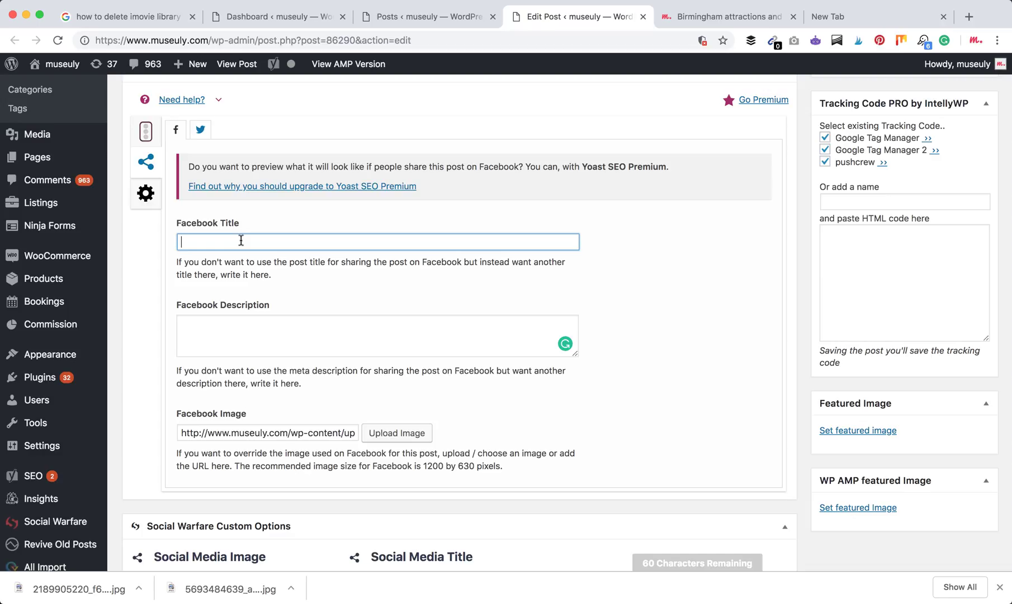
pyautogui.write('Top attractions and things to do in Birmingham')
pyautogui.press('Tab')
pyautogui.write('Best things to do in Birmingham, with friends or family. Read this great list!')
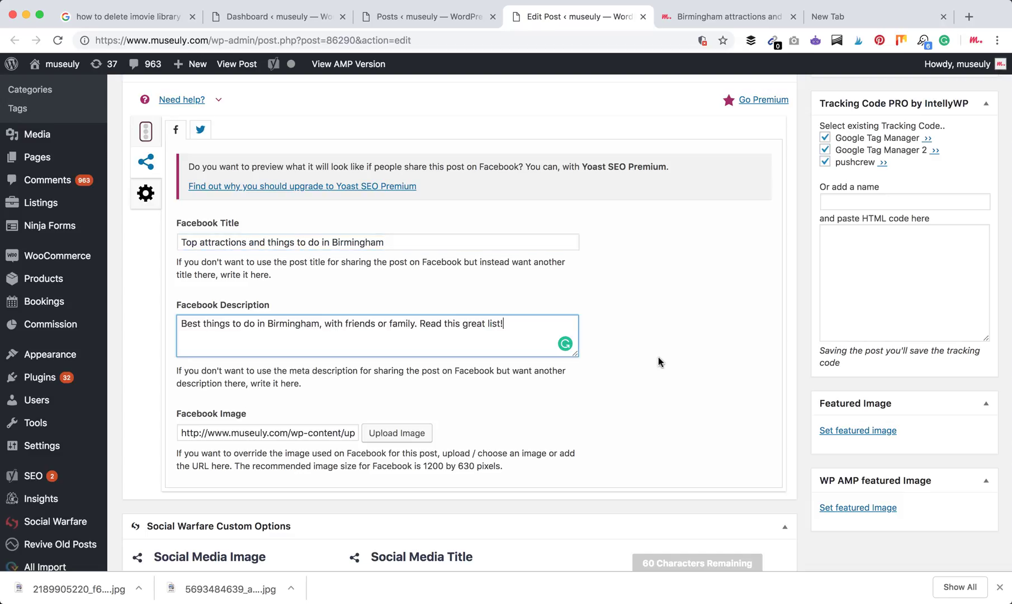
# Step: Set the Birmingham street-scene photo as the post's Twitter share image
pyautogui.click(201, 130)
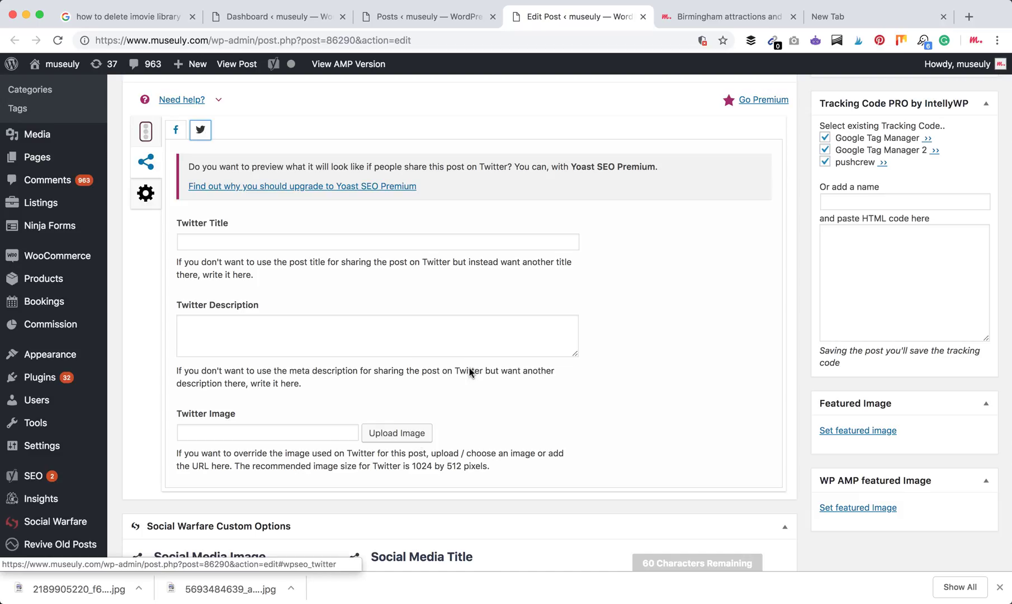
pyautogui.click(396, 439)
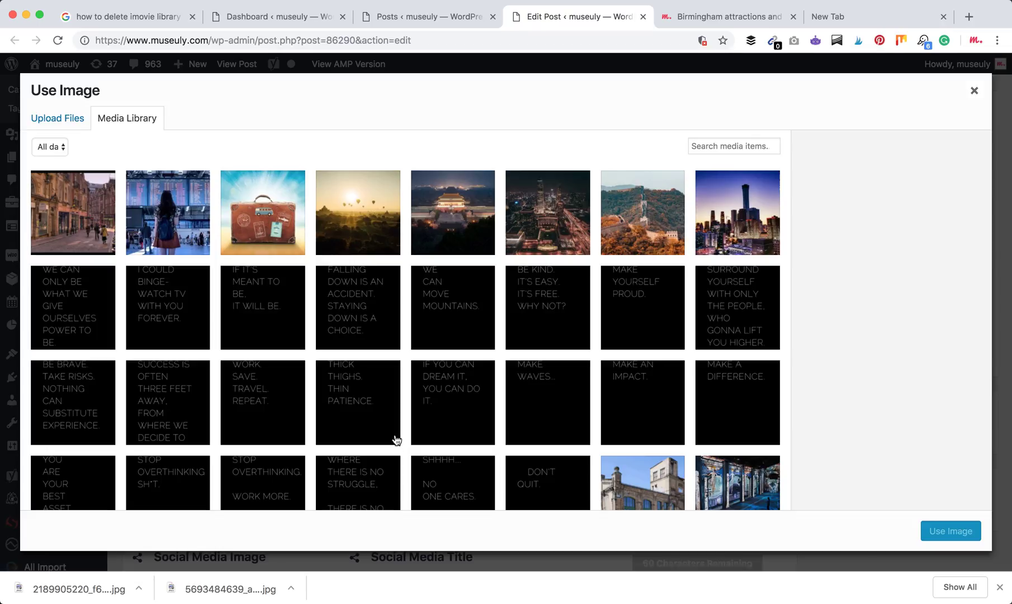
pyautogui.click(77, 209)
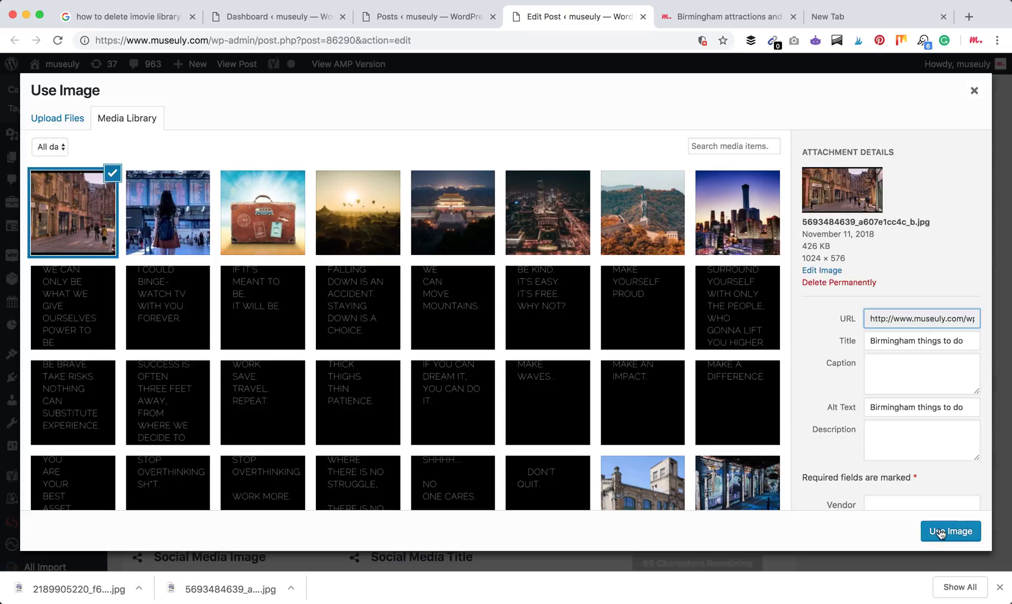
pyautogui.click(943, 532)
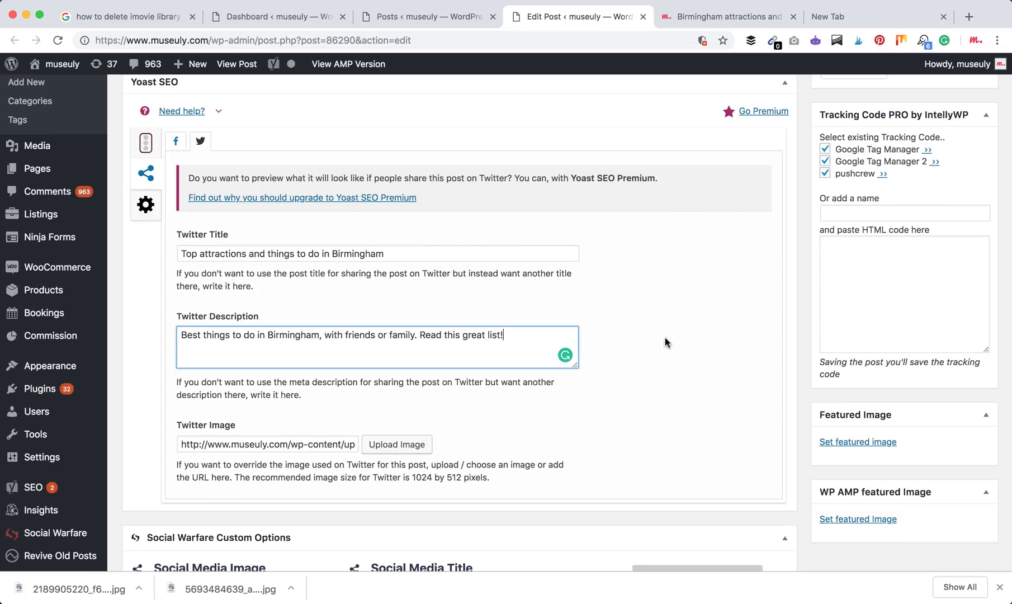
# Step: Update the post, then return to the published Birmingham attractions page
pyautogui.scroll(5, 712, 349)
pyautogui.scroll(5, 711, 349)
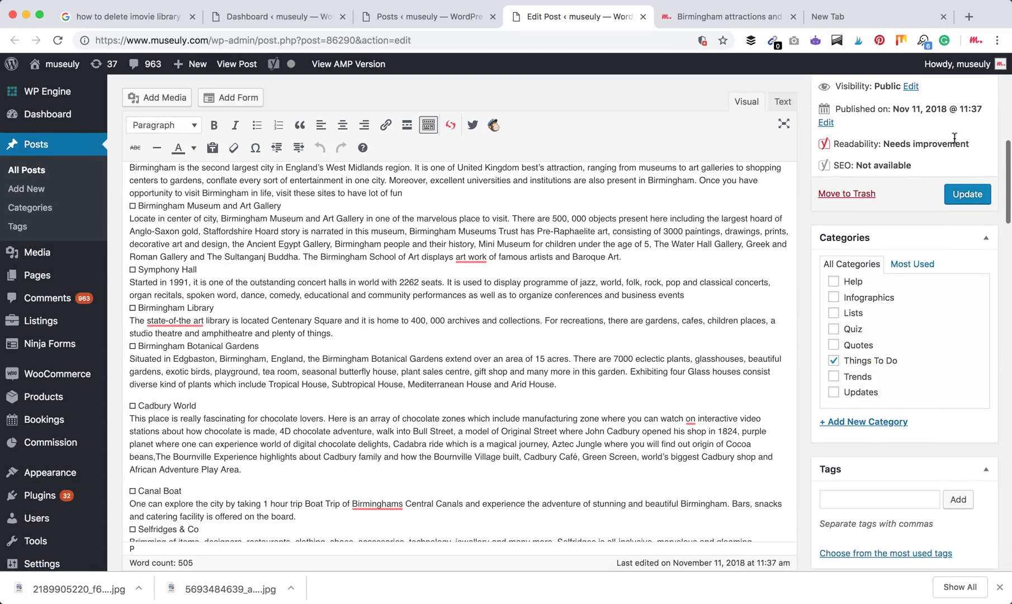
pyautogui.click(965, 200)
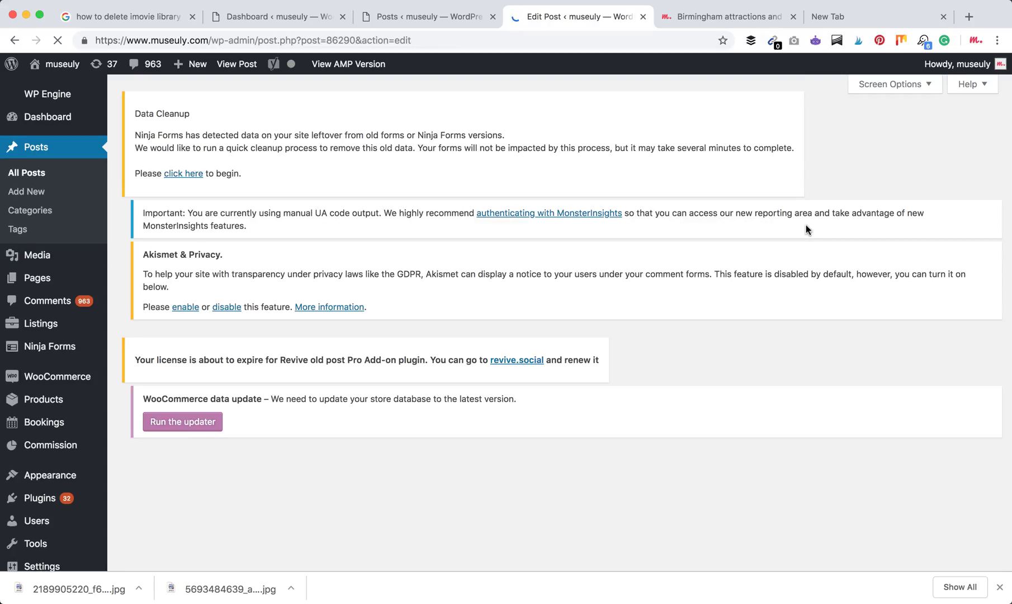
pyautogui.press('super+9')
pyautogui.press('super+w')
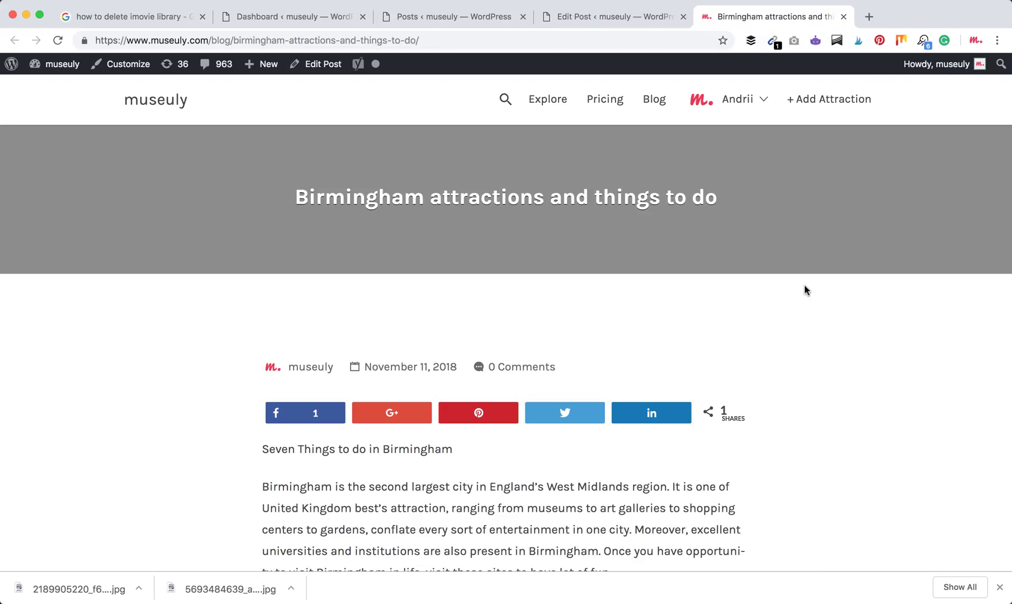
pyautogui.scroll(-3, 805, 289)
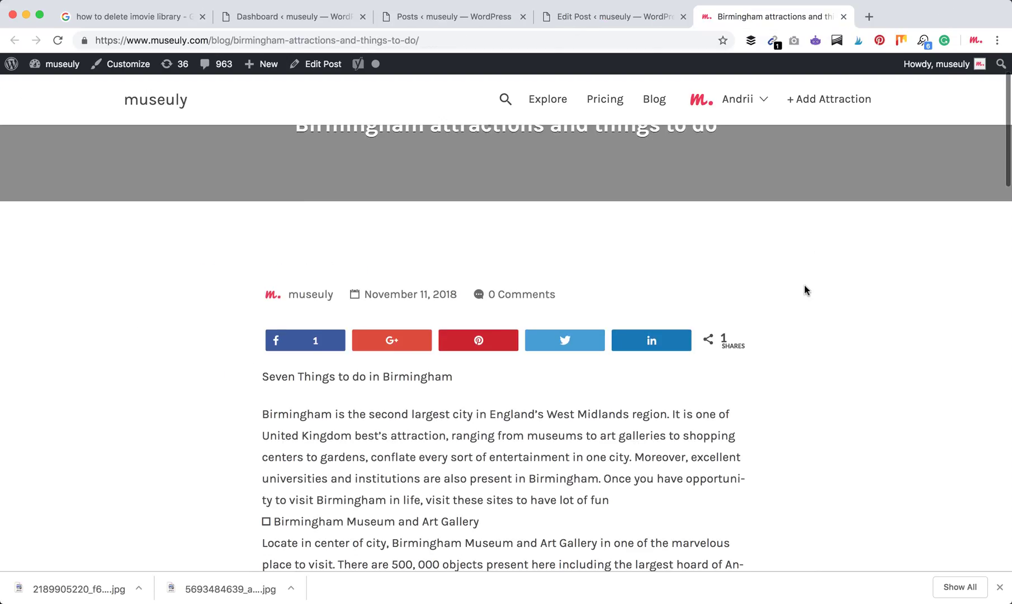
pyautogui.click(311, 345)
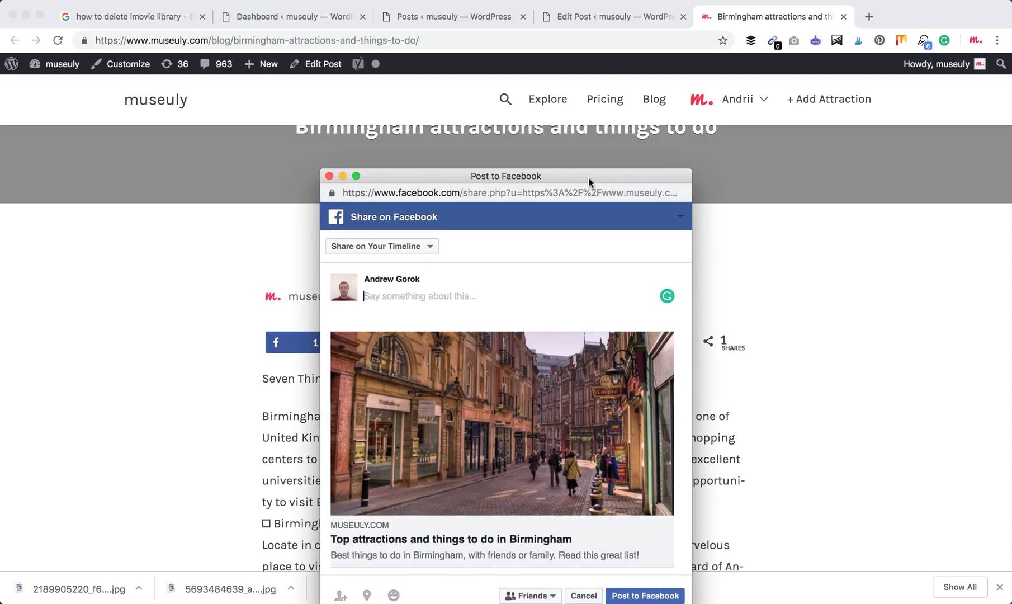
pyautogui.moveTo(589, 178); pyautogui.dragTo(606, 118)
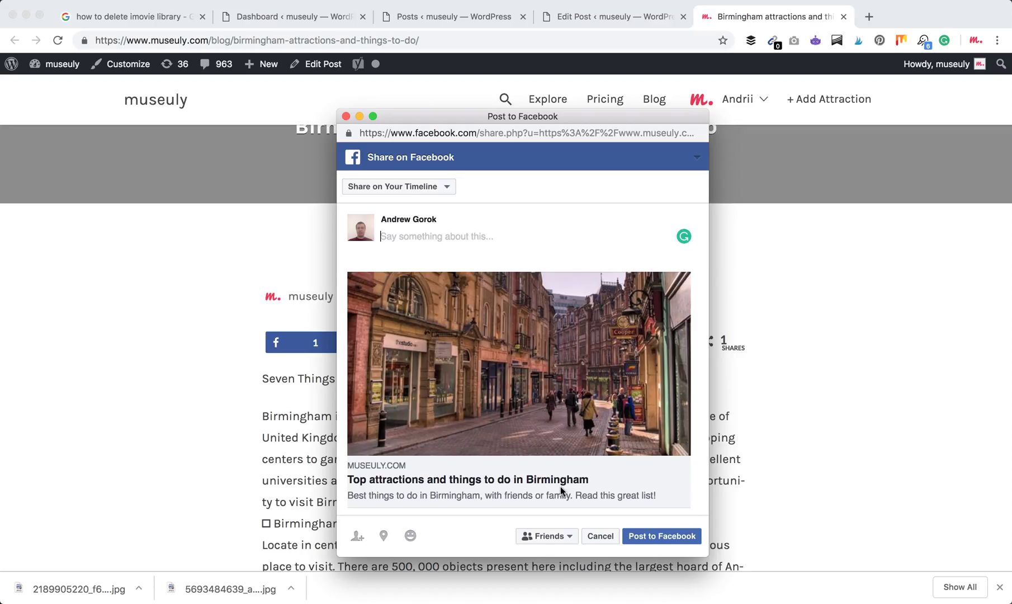
pyautogui.click(346, 116)
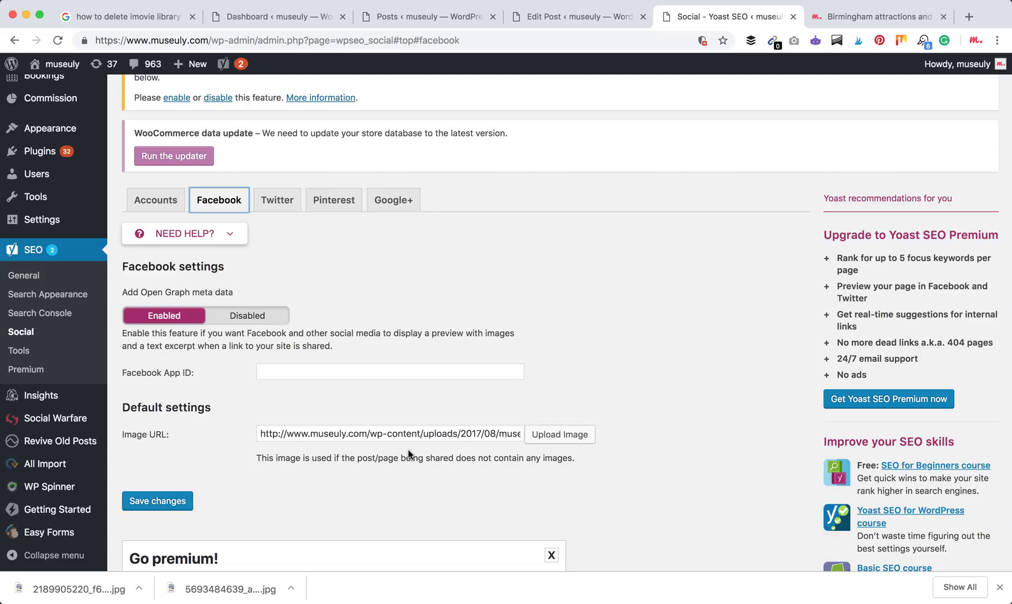
# Step: Check Open Graph is enabled and inspect the default Facebook image URL in Yoast SEO
pyautogui.scroll(-1, 409, 454)
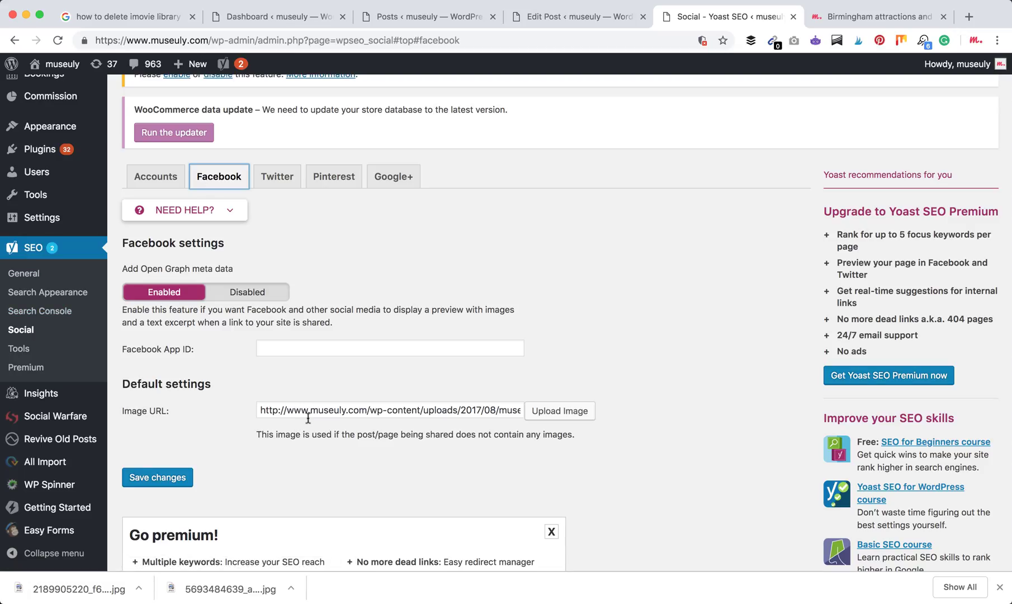
pyautogui.click(376, 410)
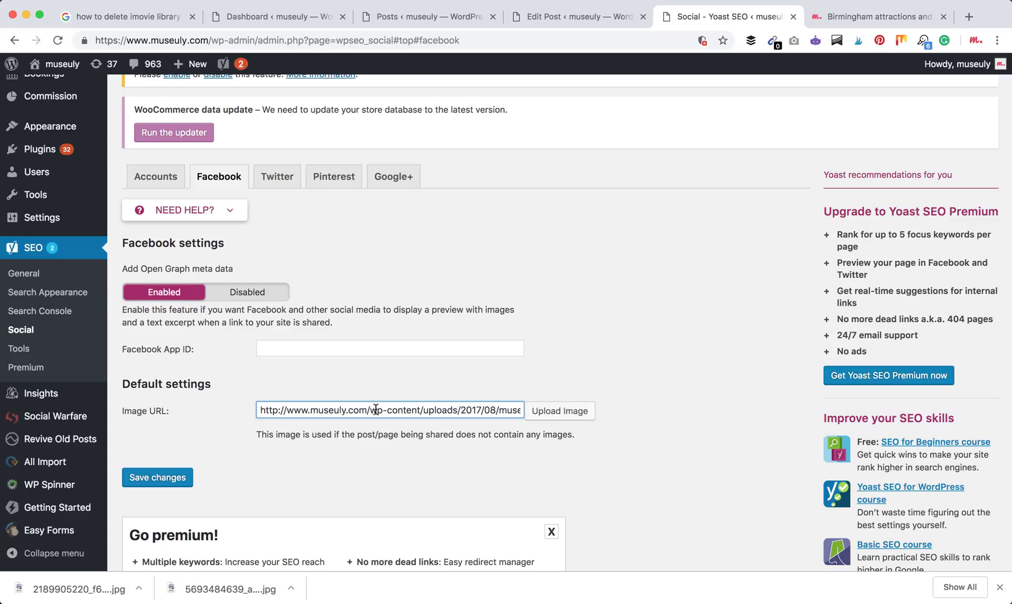
pyautogui.scroll(1, 376, 410)
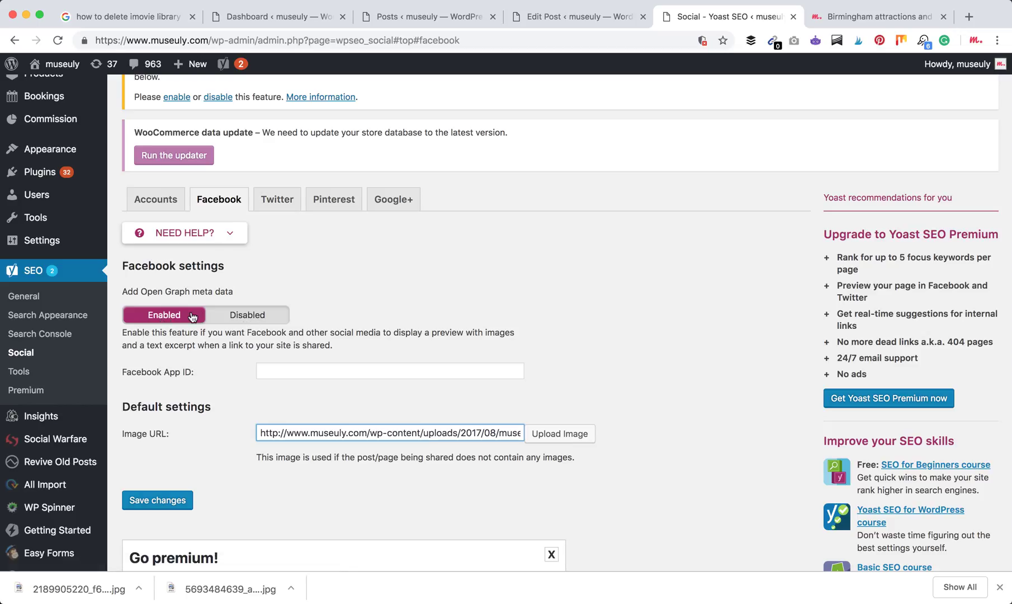
pyautogui.click(277, 206)
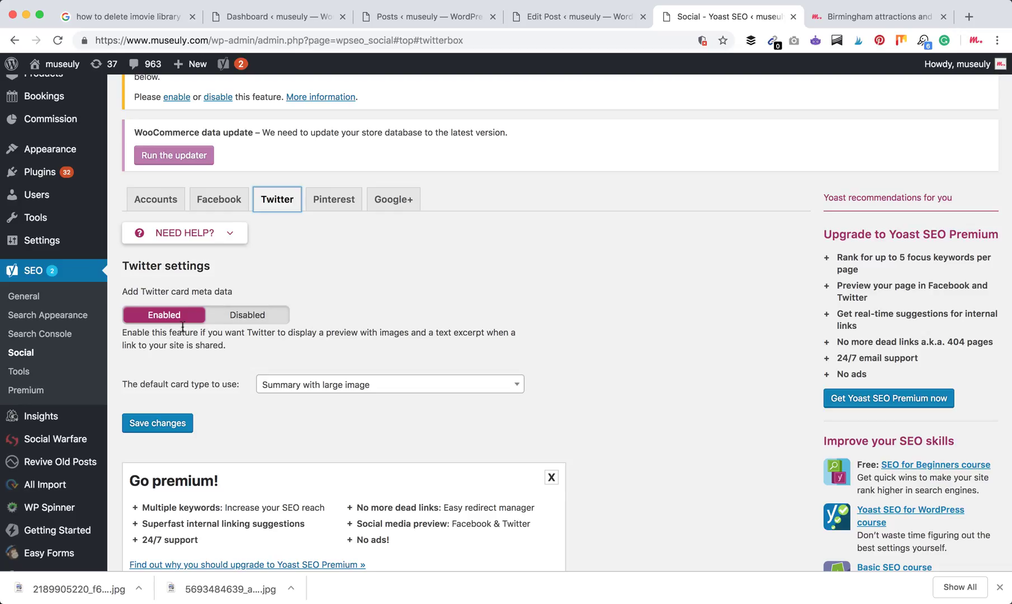
pyautogui.click(506, 393)
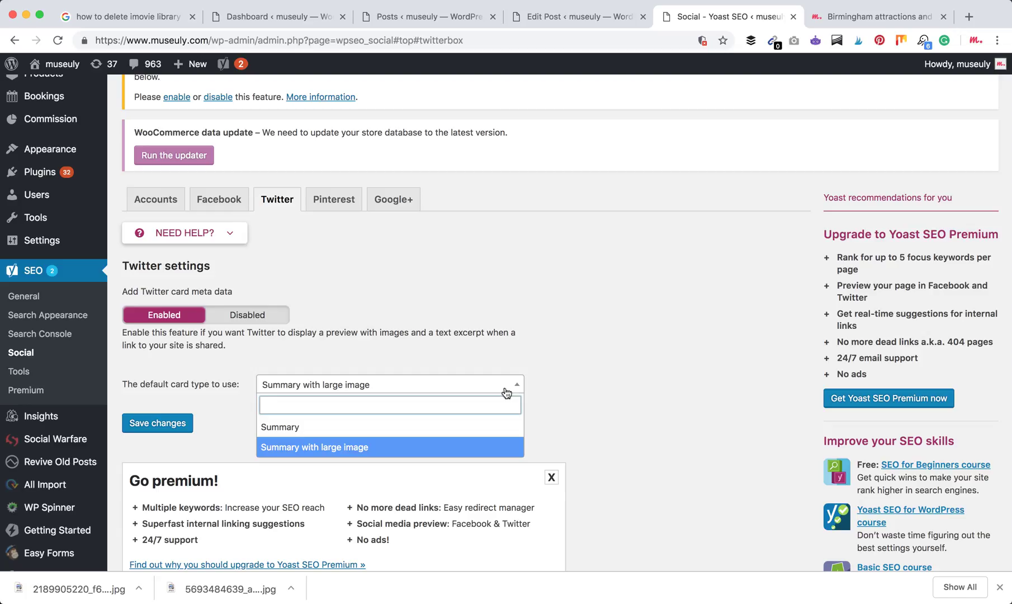
pyautogui.click(506, 391)
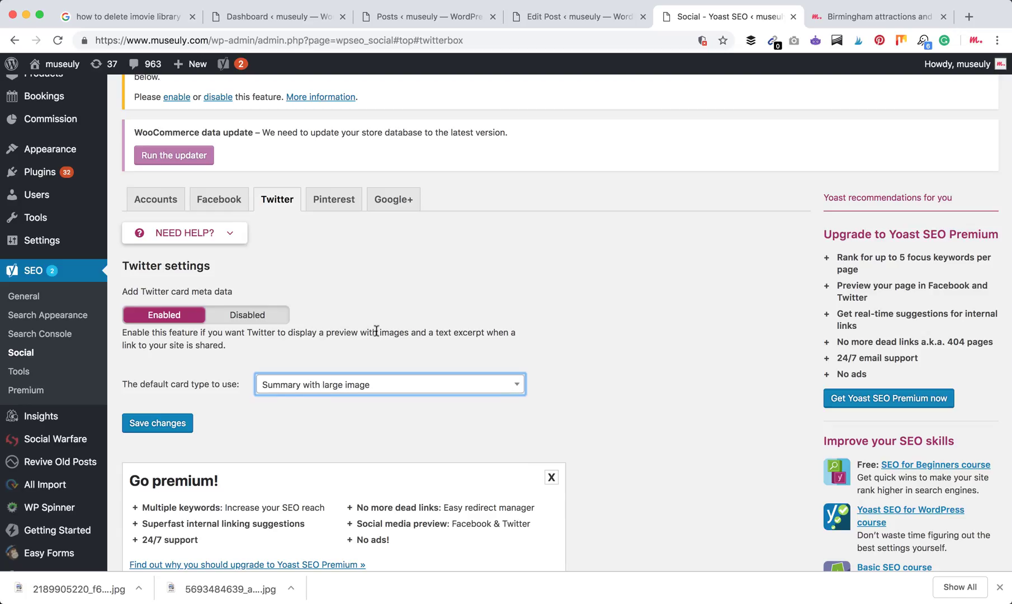
pyautogui.click(374, 315)
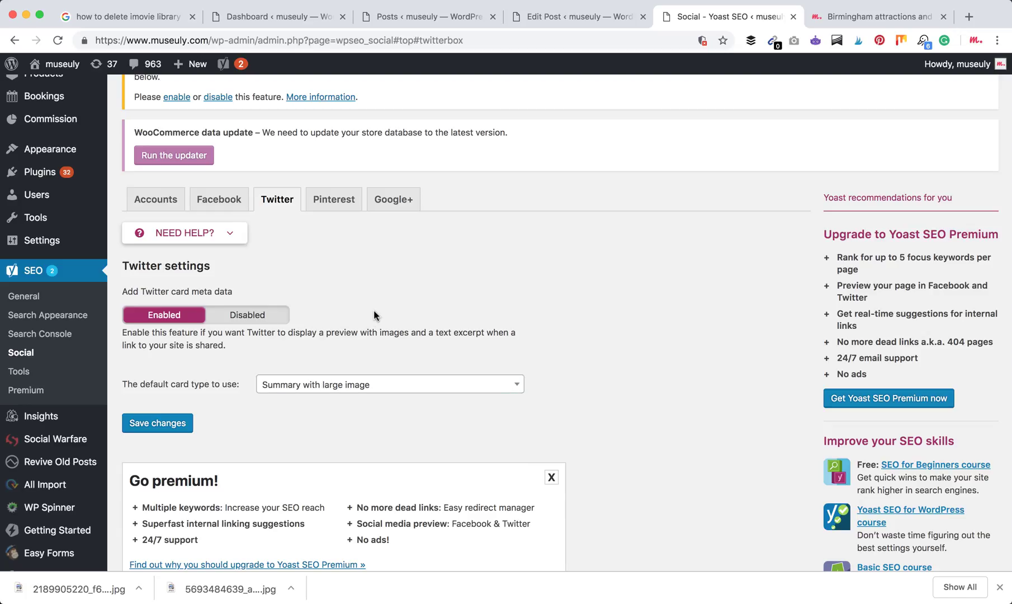
pyautogui.click(344, 210)
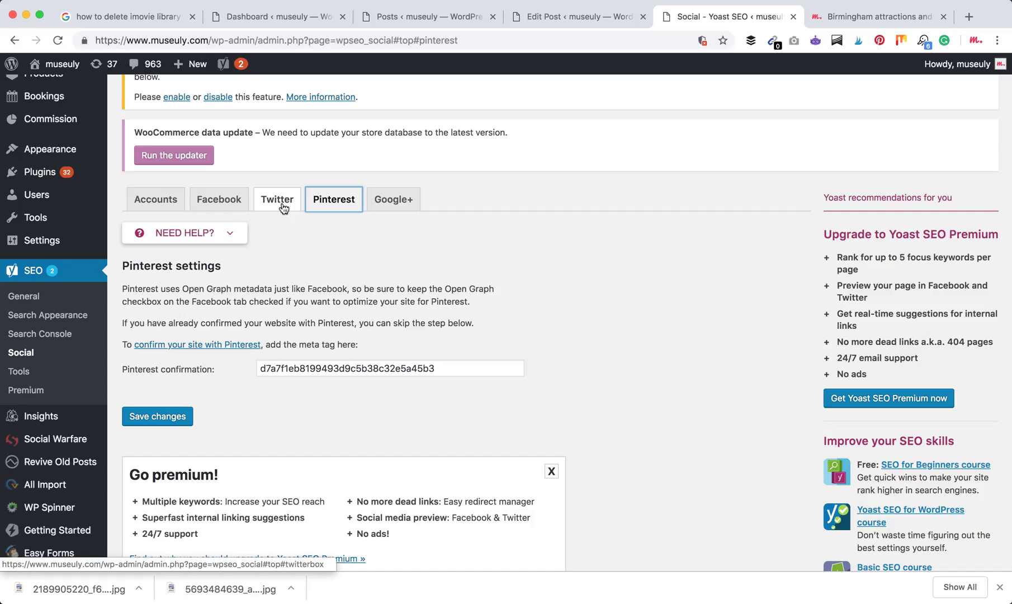
pyautogui.click(219, 202)
pyautogui.scroll(-3, 450, 323)
pyautogui.scroll(1, 450, 322)
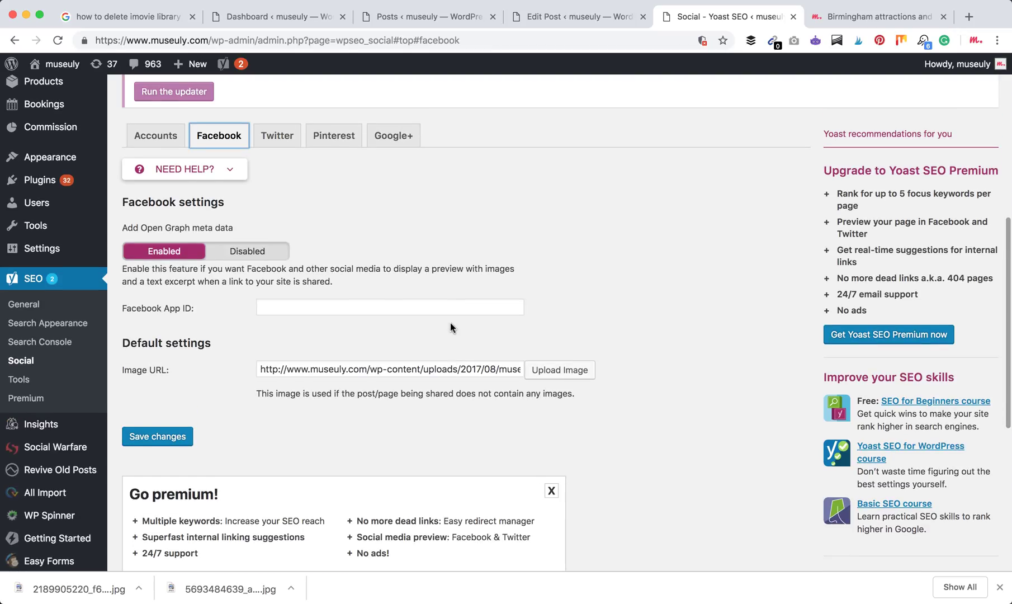